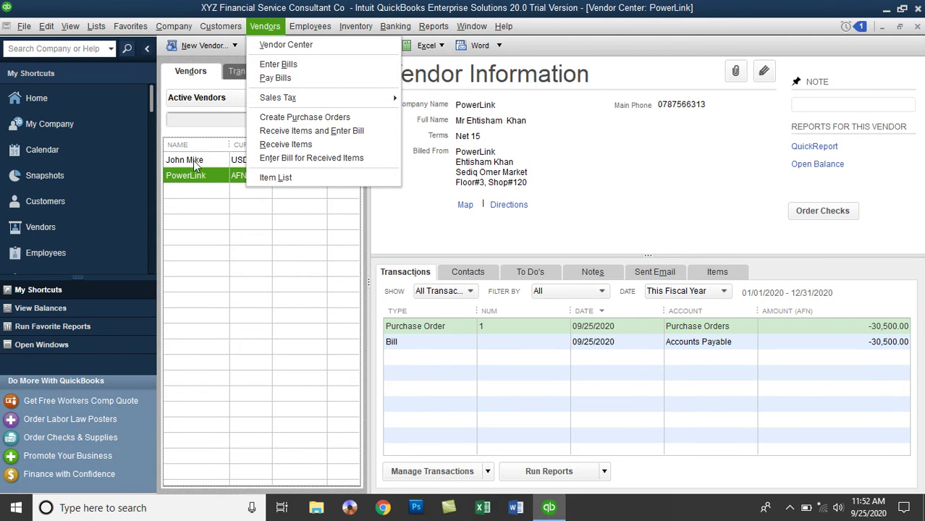
- Start a new purchase order for the USD vendor from SuperTech
{"action": "left_click", "coordinate": [193, 160]}
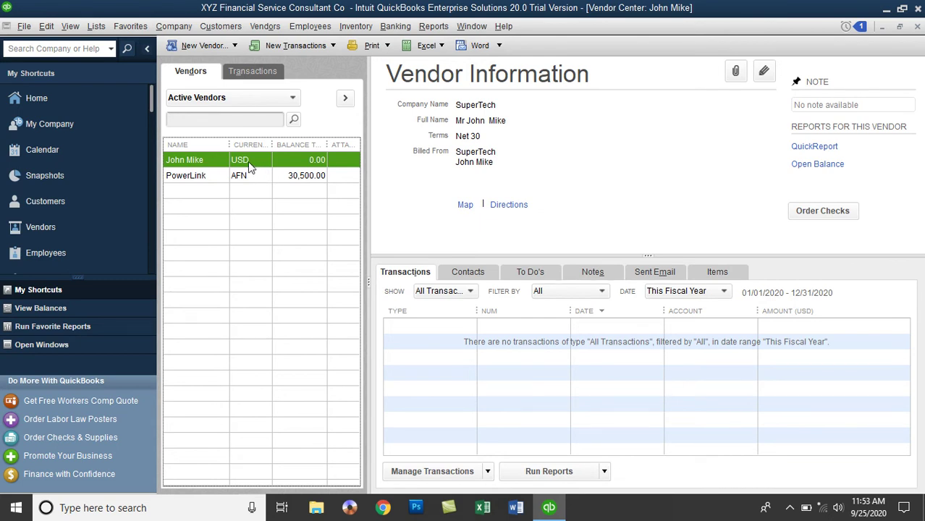
{"action": "left_click", "coordinate": [265, 26]}
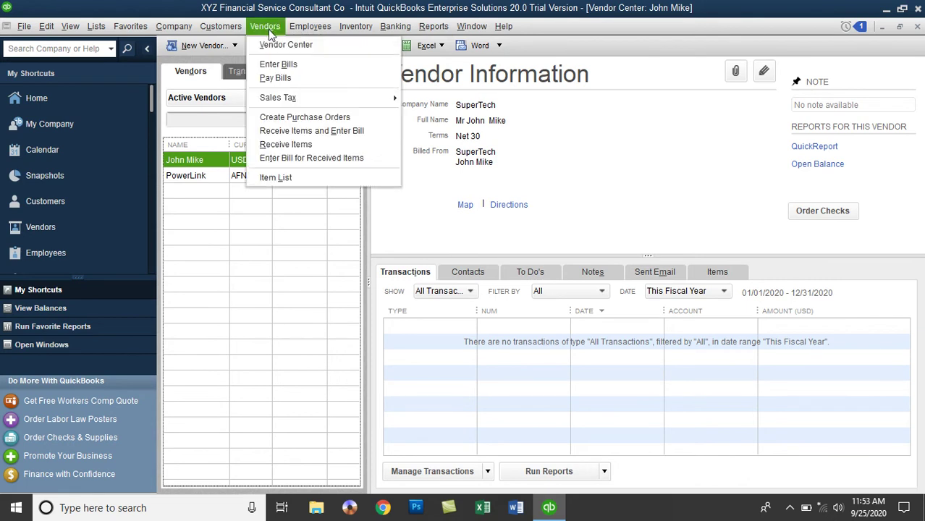
{"action": "left_click", "coordinate": [275, 118]}
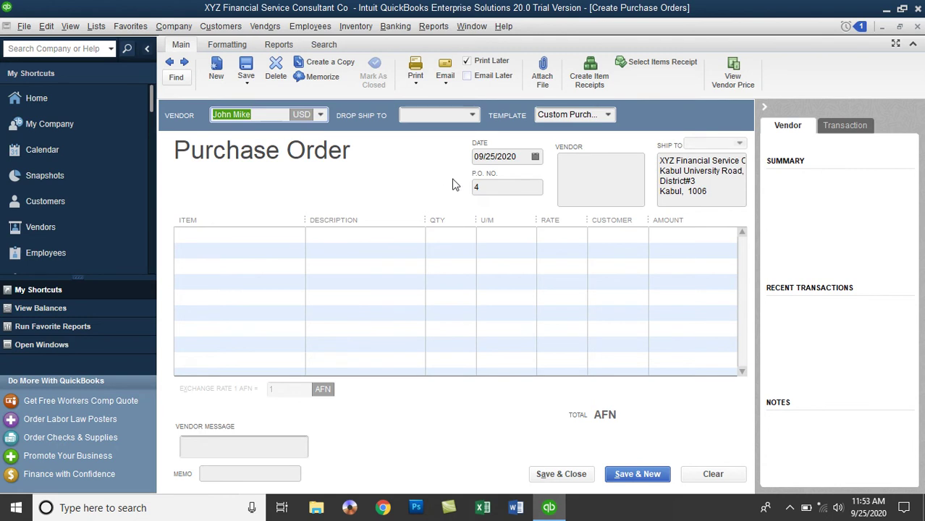
- Set the purchase order's date to 09/05/2020 and its P.O. number to 2
{"action": "left_click", "coordinate": [536, 157]}
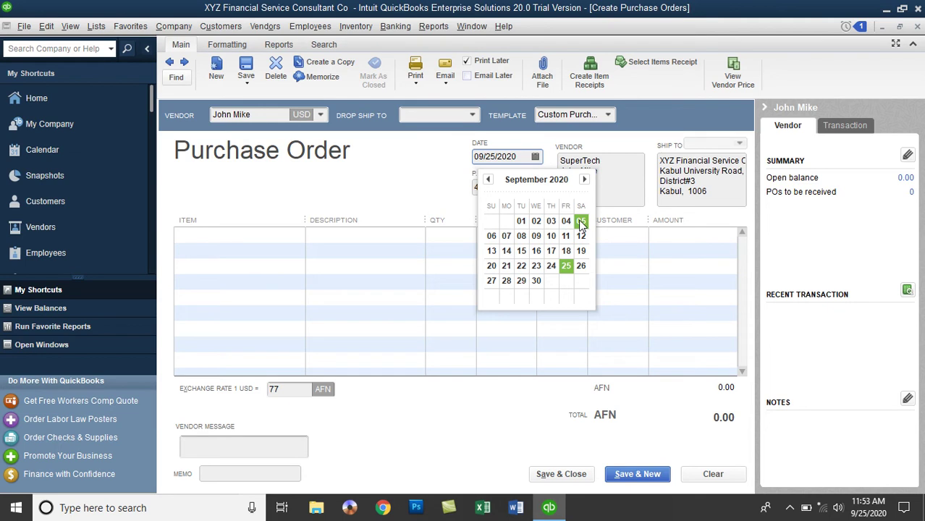
{"action": "left_click", "coordinate": [581, 223]}
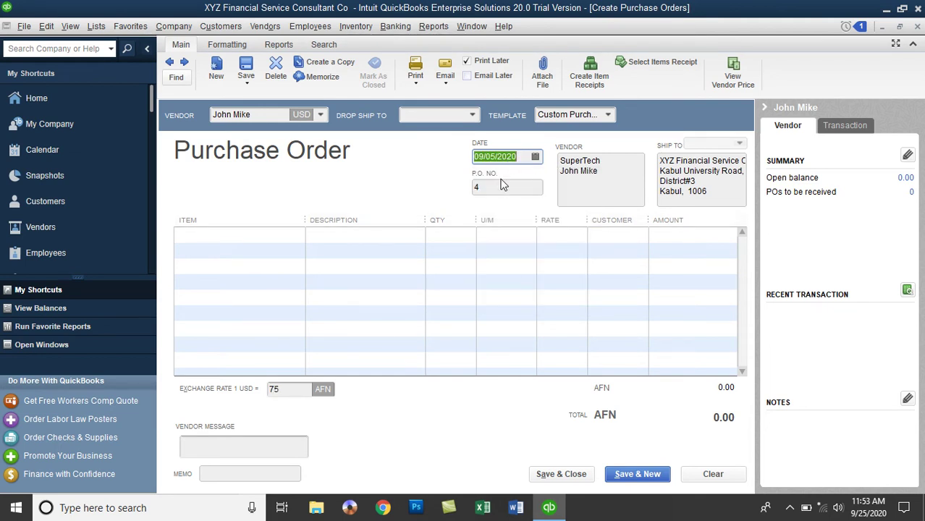
{"action": "left_click", "coordinate": [477, 186]}
{"action": "key", "text": "BackSpace"}
{"action": "type", "text": "1"}
{"action": "key", "text": "BackSpace"}
{"action": "type", "text": "2"}
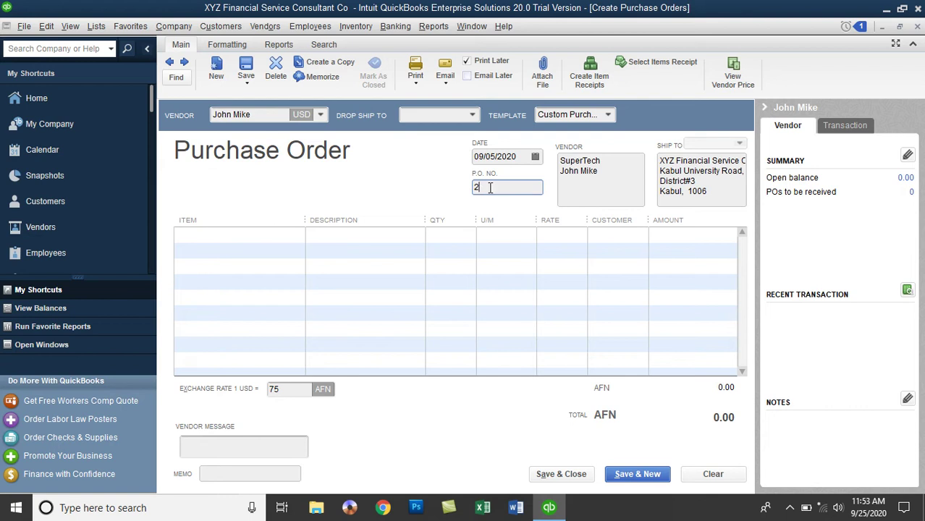
- Review the vendor and ship-to address blocks on the purchase order
{"action": "left_click", "coordinate": [587, 183]}
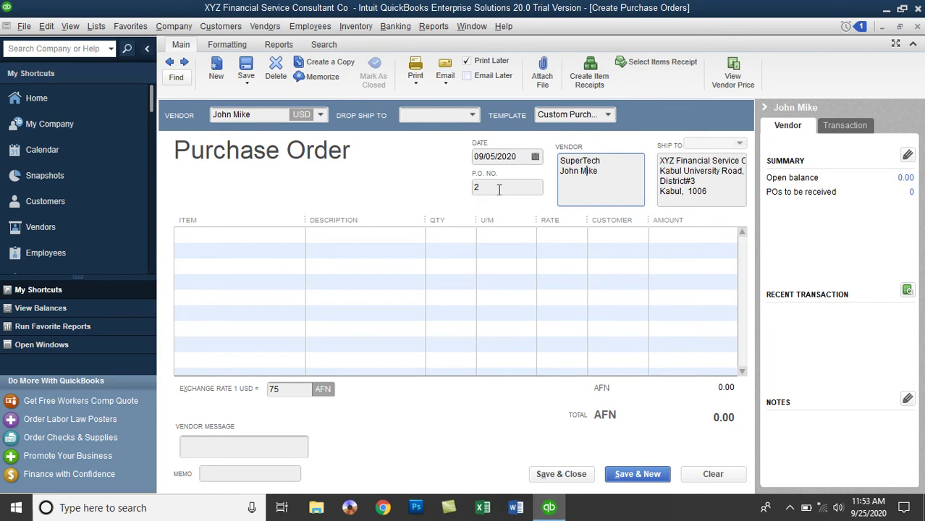
{"action": "left_click_drag", "start_coordinate": [605, 173], "coordinate": [562, 159]}
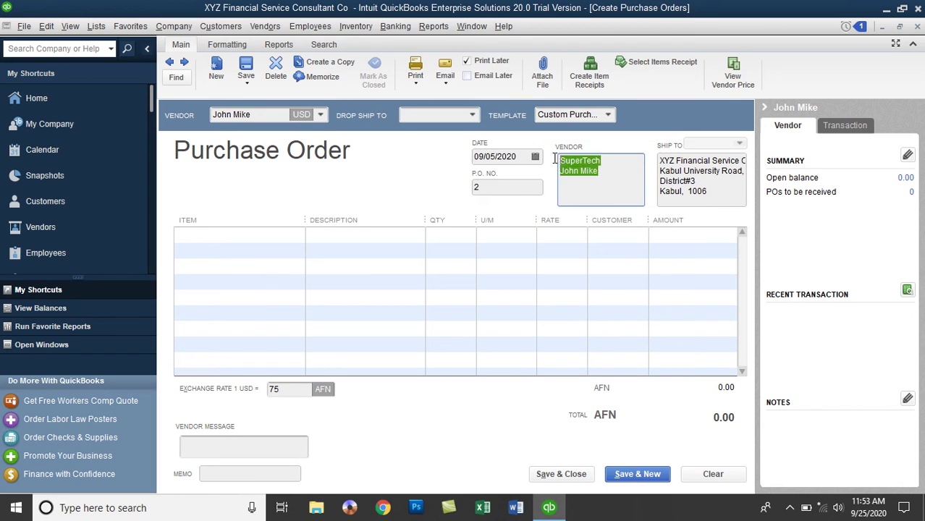
{"action": "left_click", "coordinate": [704, 191]}
{"action": "left_click_drag", "start_coordinate": [703, 191], "coordinate": [656, 160]}
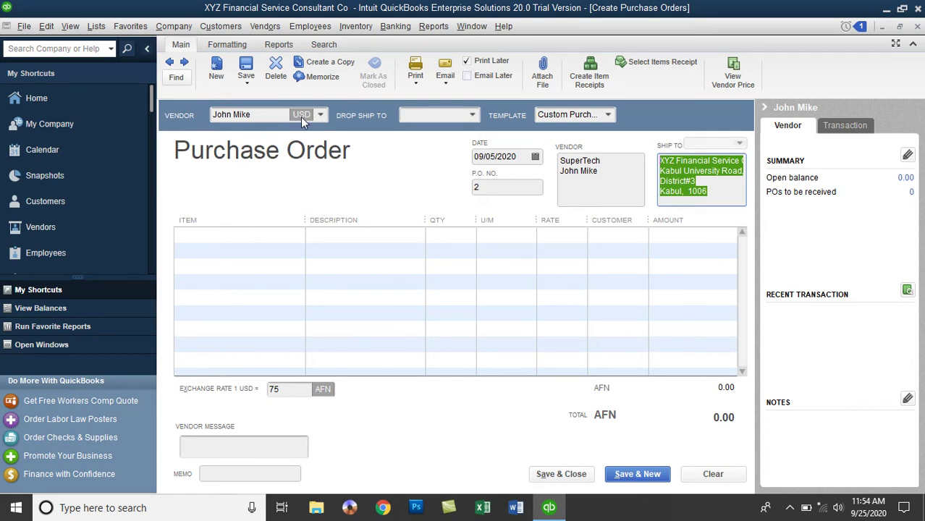
- Enter 75 AFN as the exchange rate for 1 USD on the purchase order
{"action": "left_click", "coordinate": [282, 388]}
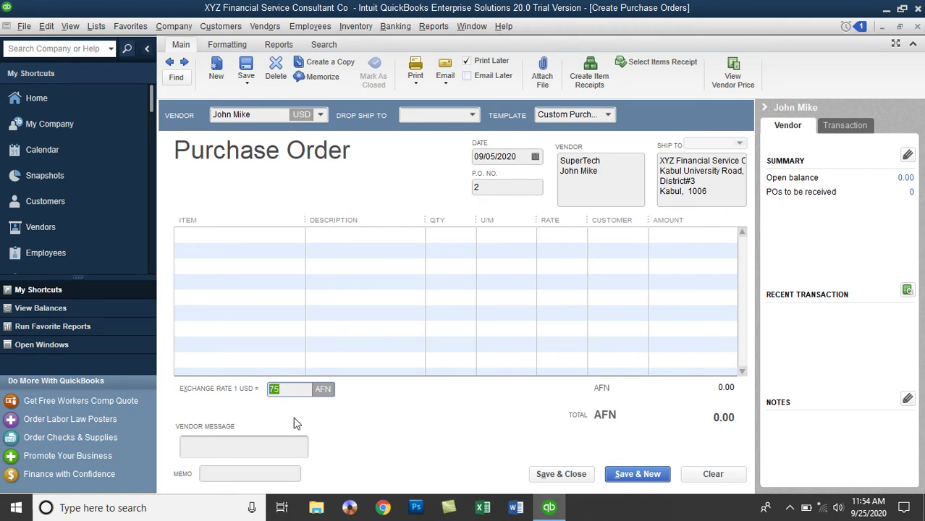
{"action": "type", "text": "75"}
{"action": "key", "text": "Tab"}
{"action": "left_click", "coordinate": [289, 390]}
{"action": "left_click", "coordinate": [296, 401]}
- Add the DELL Battery items D1415 and D610 to the first two rows of the purchase order
{"action": "left_click", "coordinate": [280, 237]}
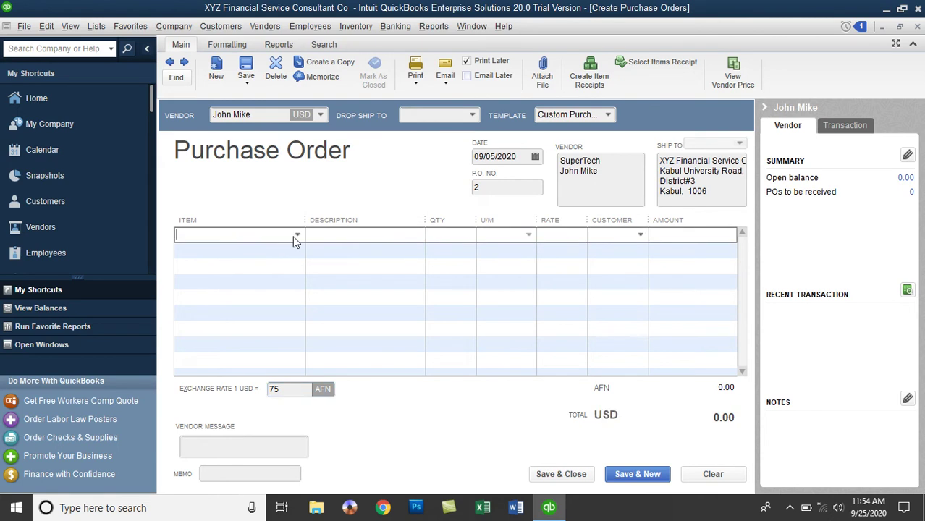
{"action": "left_click", "coordinate": [296, 237]}
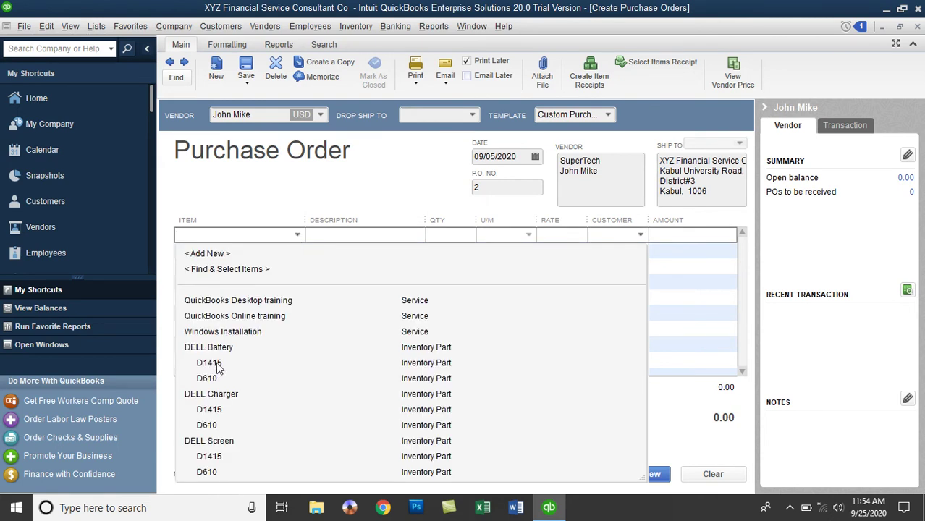
{"action": "left_click", "coordinate": [213, 363]}
{"action": "left_click", "coordinate": [286, 251]}
{"action": "left_click", "coordinate": [296, 250]}
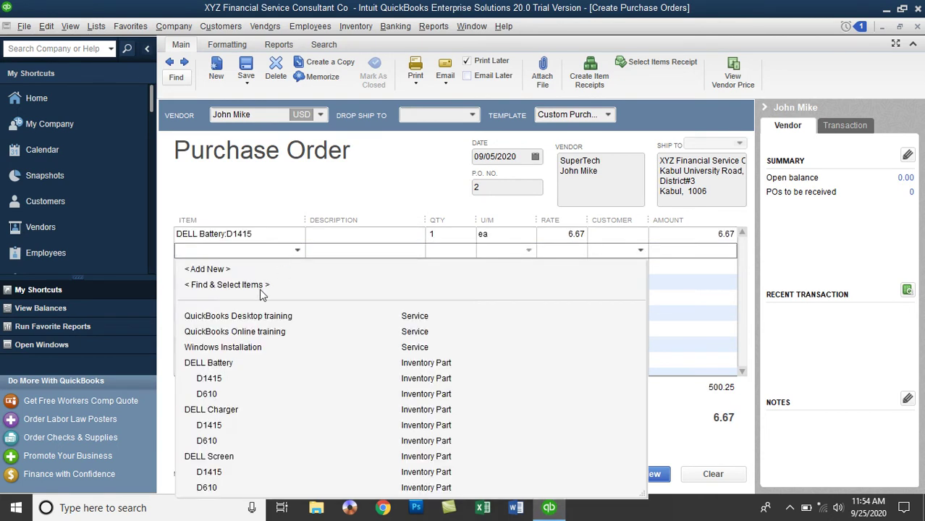
{"action": "left_click", "coordinate": [207, 393]}
- Add the DELL Charger items D1415 and D610 to the next two rows of the purchase order
{"action": "left_click", "coordinate": [287, 266]}
{"action": "left_click", "coordinate": [296, 265]}
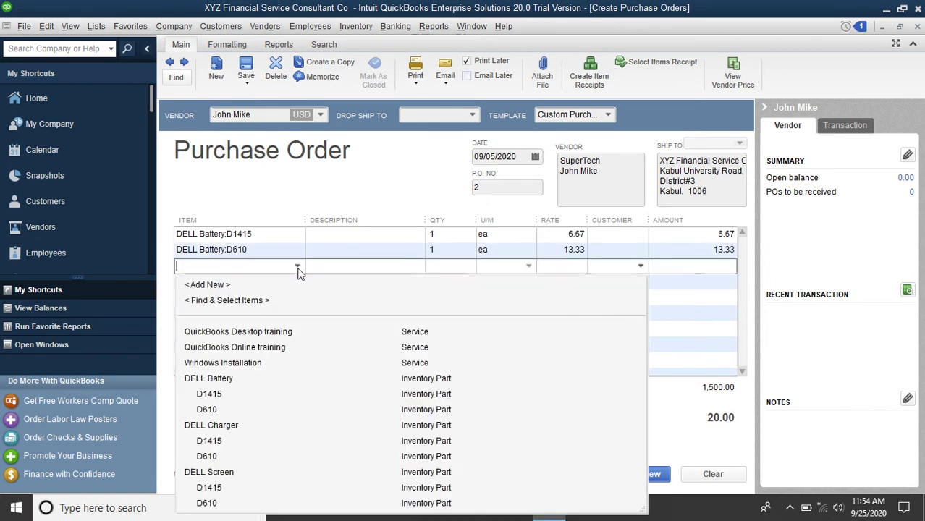
{"action": "left_click", "coordinate": [209, 440]}
{"action": "left_click", "coordinate": [297, 282]}
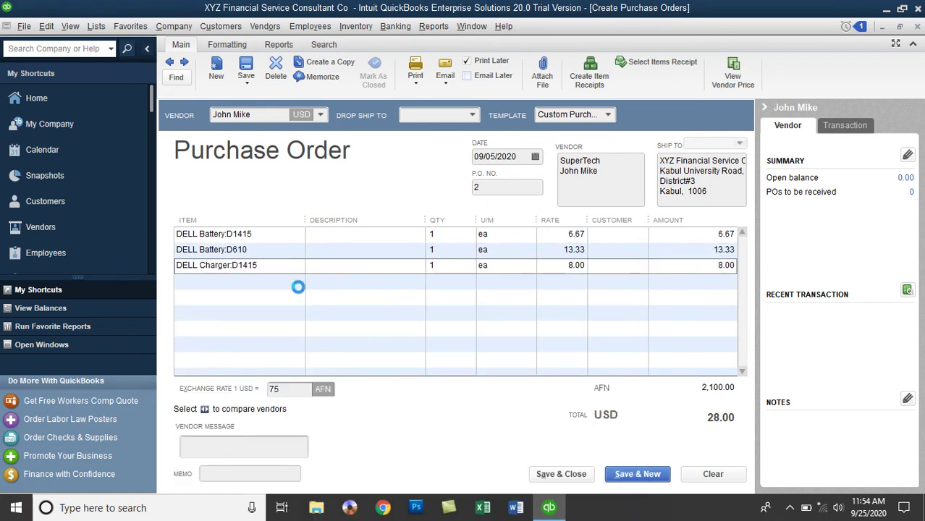
{"action": "left_click", "coordinate": [296, 282]}
{"action": "left_click", "coordinate": [234, 211]}
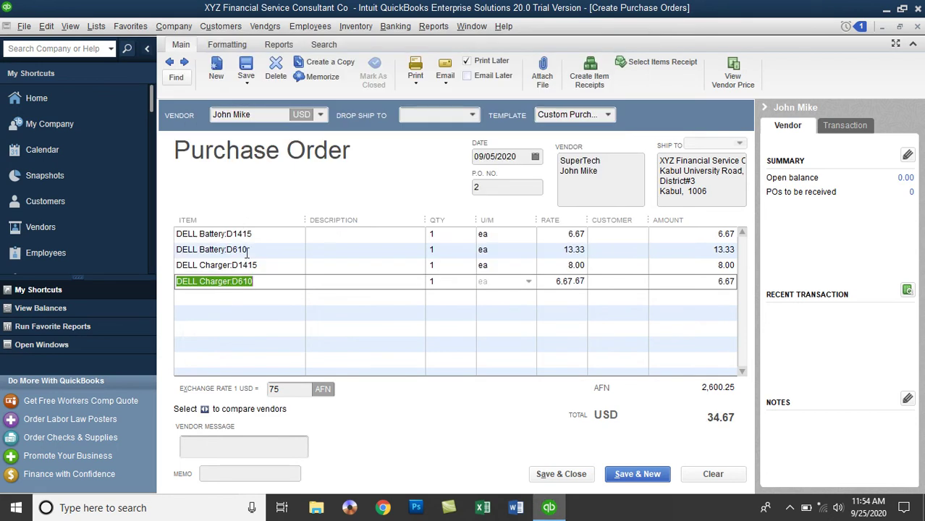
- Add the DELL Screen items D1415 and D610 below the chargers on the purchase order
{"action": "left_click", "coordinate": [284, 296]}
{"action": "left_click", "coordinate": [297, 298]}
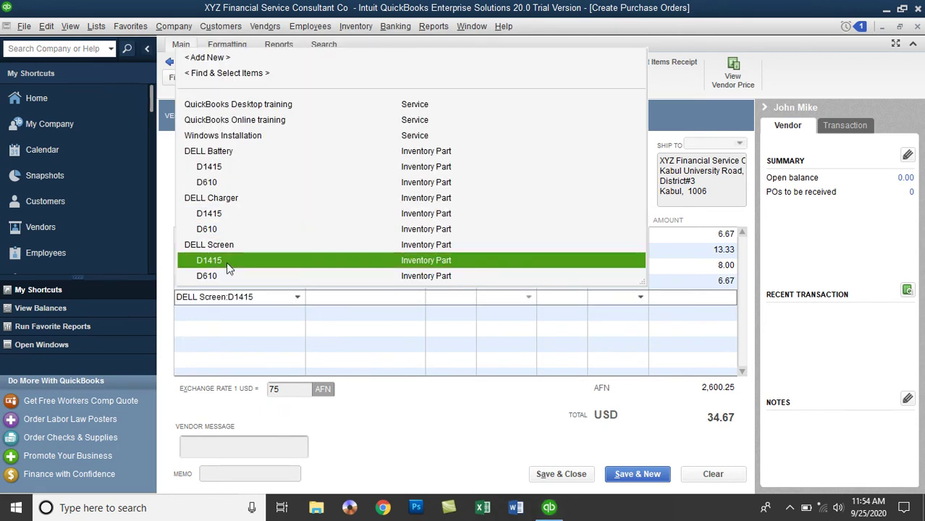
{"action": "left_click", "coordinate": [217, 259]}
{"action": "left_click", "coordinate": [283, 310]}
{"action": "left_click", "coordinate": [297, 312]}
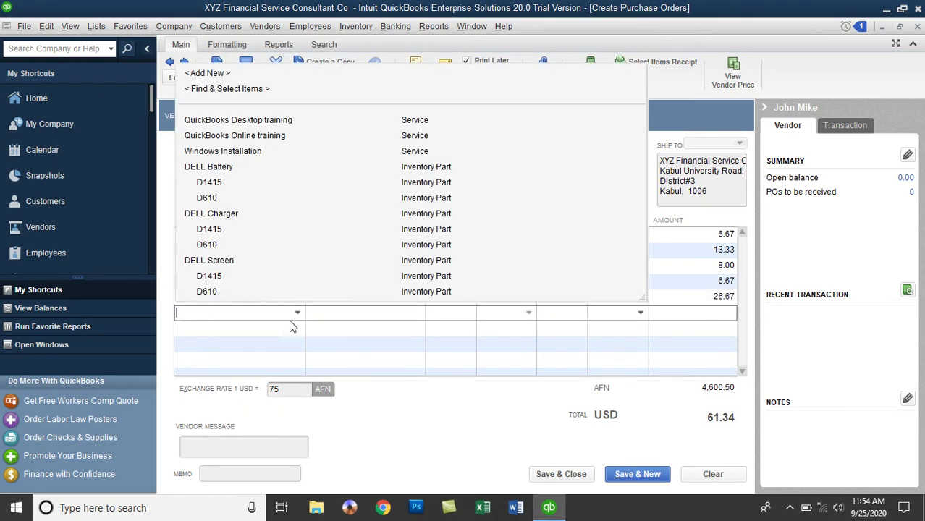
{"action": "left_click", "coordinate": [238, 289]}
- Set the quantity to 10 for all six battery, charger and screen items
{"action": "left_click", "coordinate": [446, 234]}
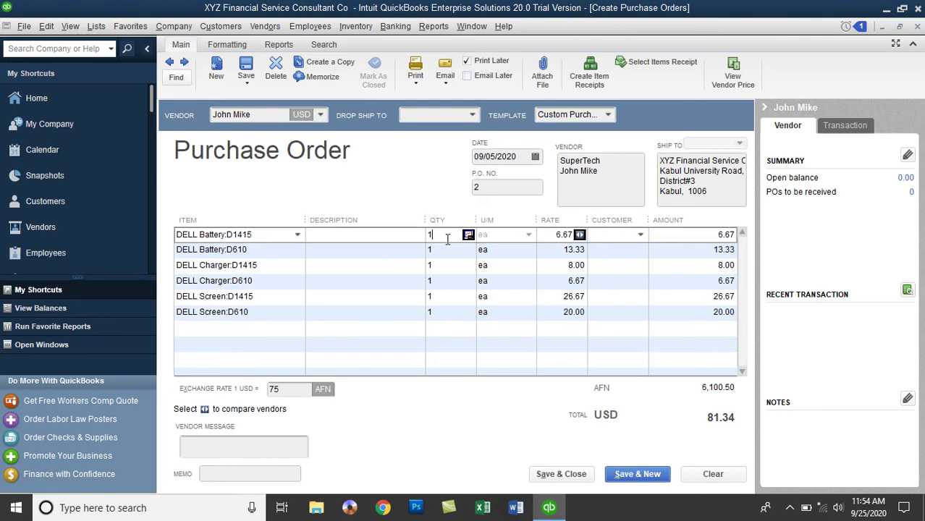
{"action": "key", "text": "BackSpace"}
{"action": "type", "text": "10"}
{"action": "key", "text": "Down"}
{"action": "type", "text": "10"}
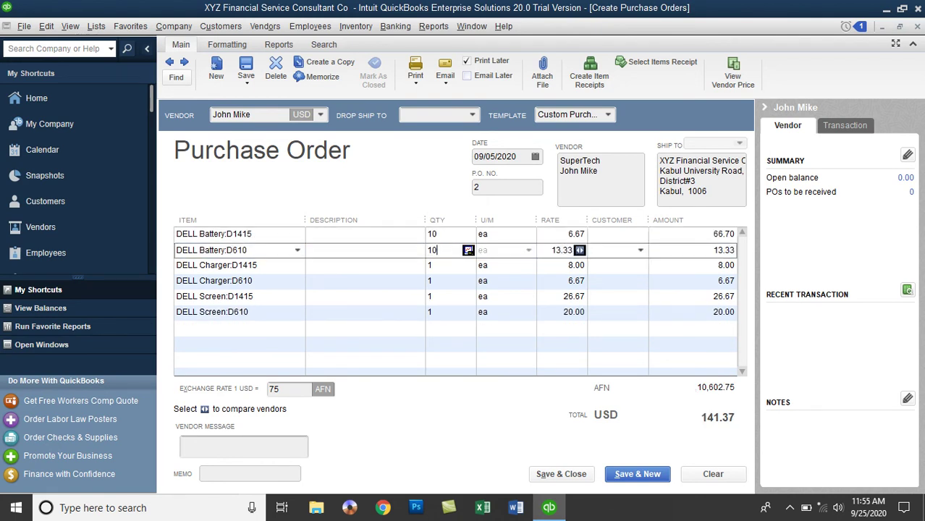
{"action": "key", "text": "Down"}
{"action": "type", "text": "10"}
{"action": "key", "text": "Down"}
{"action": "type", "text": "10"}
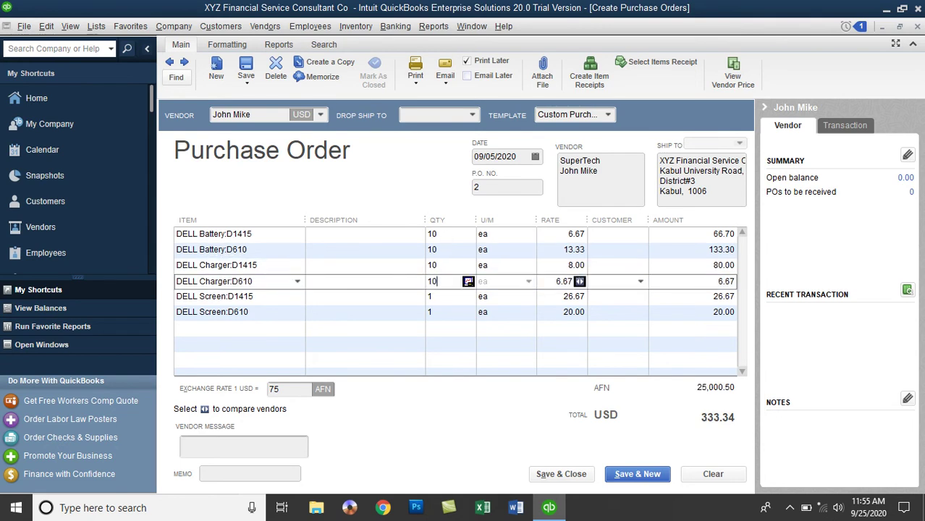
{"action": "key", "text": "Down"}
{"action": "type", "text": "10"}
{"action": "key", "text": "Down"}
{"action": "type", "text": "10"}
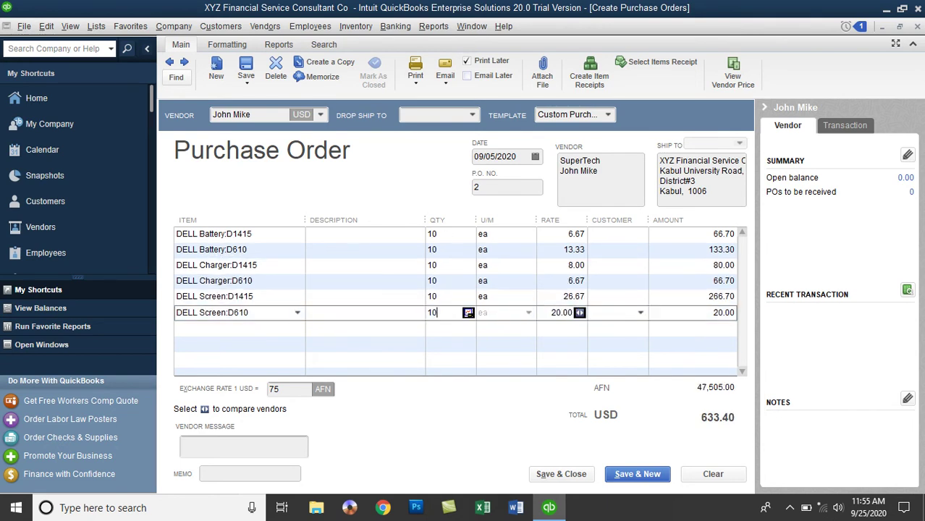
{"action": "key", "text": "Down"}
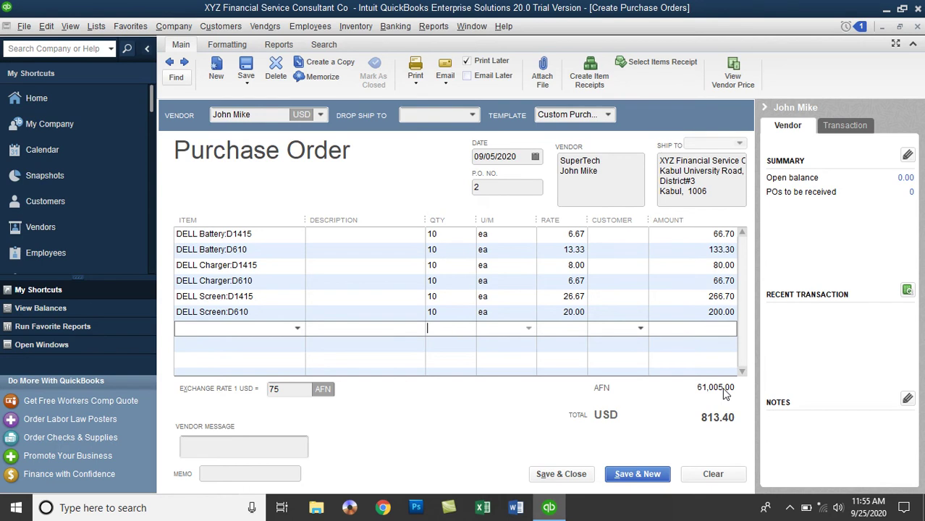
- Save and close the purchase order, and select it in the vendor's transaction list
{"action": "left_click", "coordinate": [265, 441]}
{"action": "left_click", "coordinate": [550, 475]}
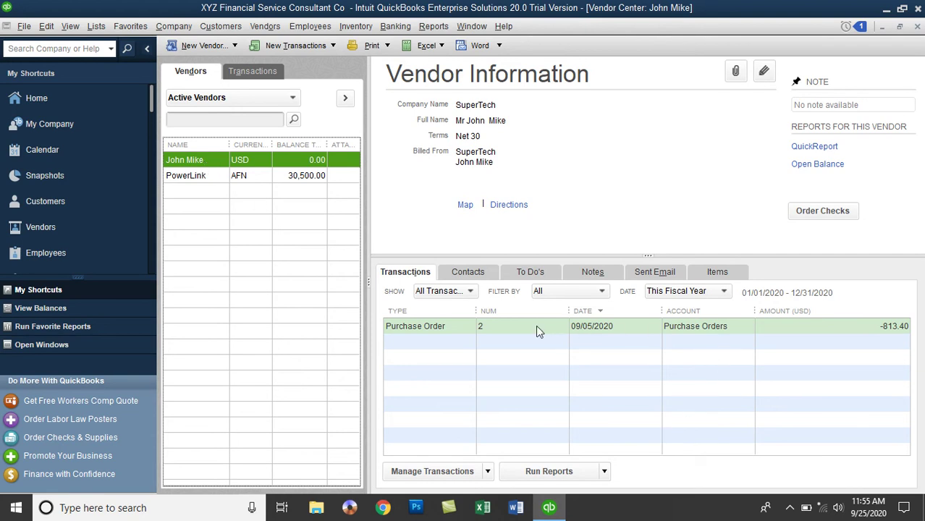
{"action": "left_click", "coordinate": [490, 332]}
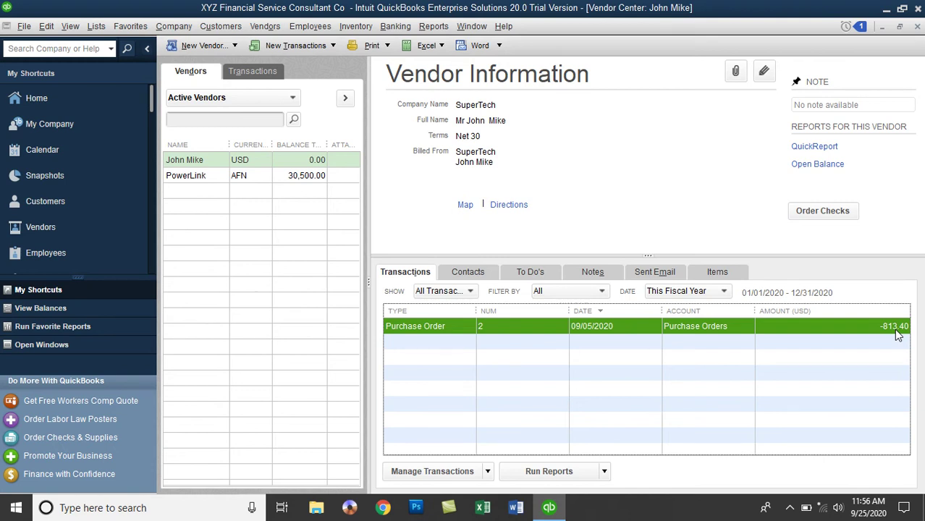
- Start receiving items with a bill and choose the SuperTech USD vendor for it
{"action": "left_click", "coordinate": [239, 162]}
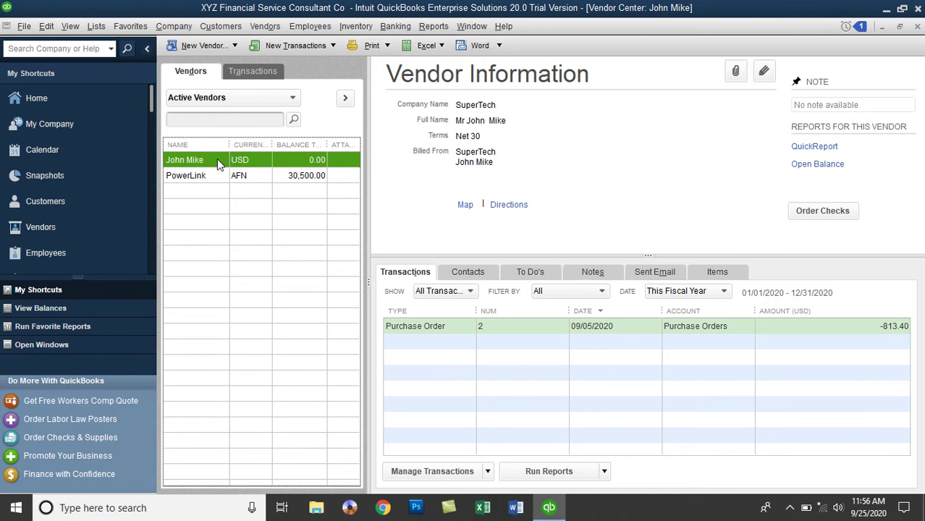
{"action": "left_click", "coordinate": [300, 47]}
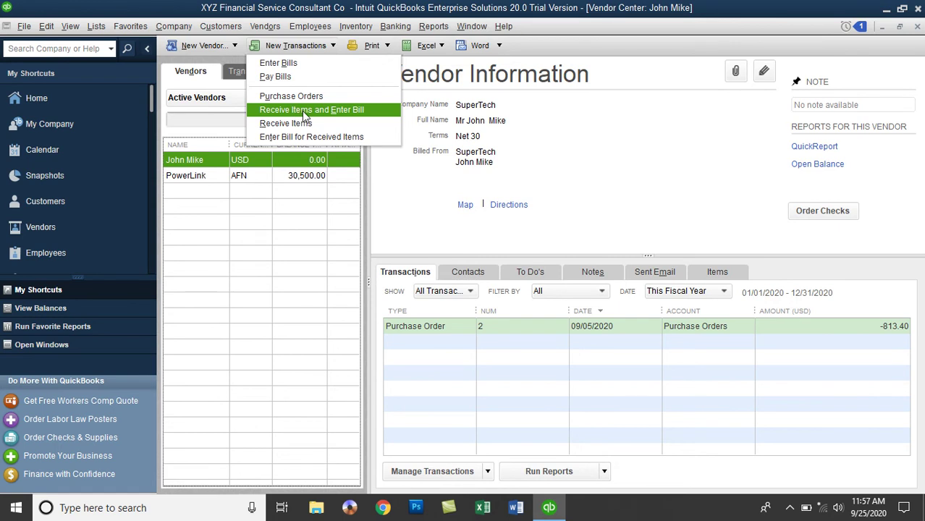
{"action": "left_click", "coordinate": [346, 116]}
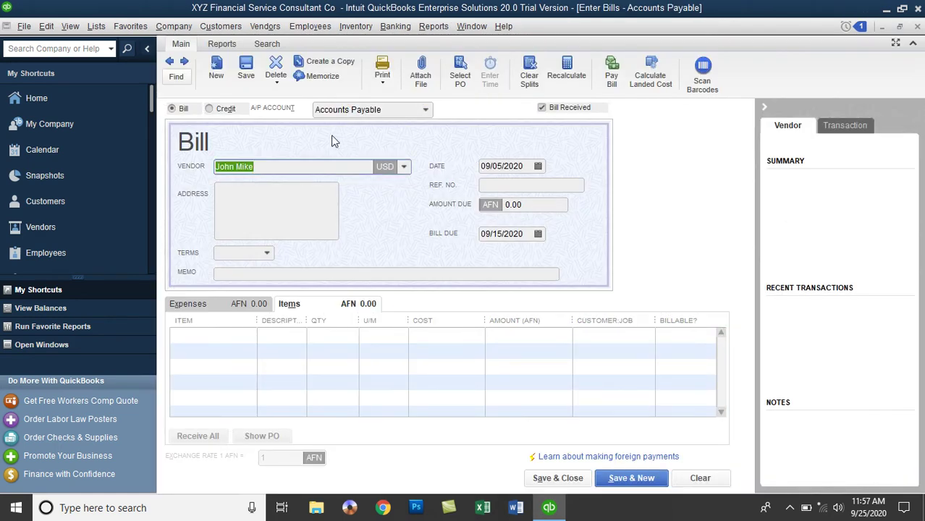
{"action": "left_click", "coordinate": [403, 168]}
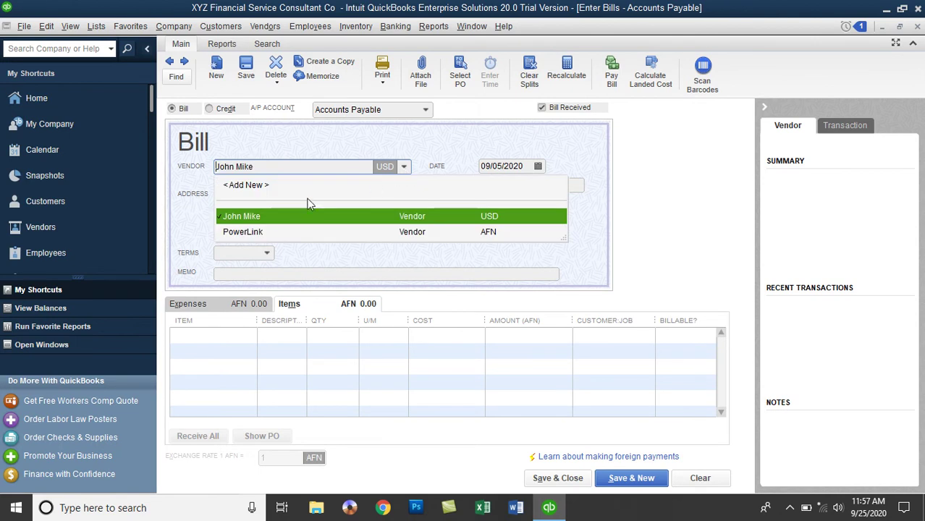
{"action": "left_click", "coordinate": [268, 215]}
- Agree to receive against the vendor's open orders and load purchase order No. 2 of 09/05/2020 into the bill
{"action": "left_click_drag", "start_coordinate": [394, 101], "coordinate": [578, 68]}
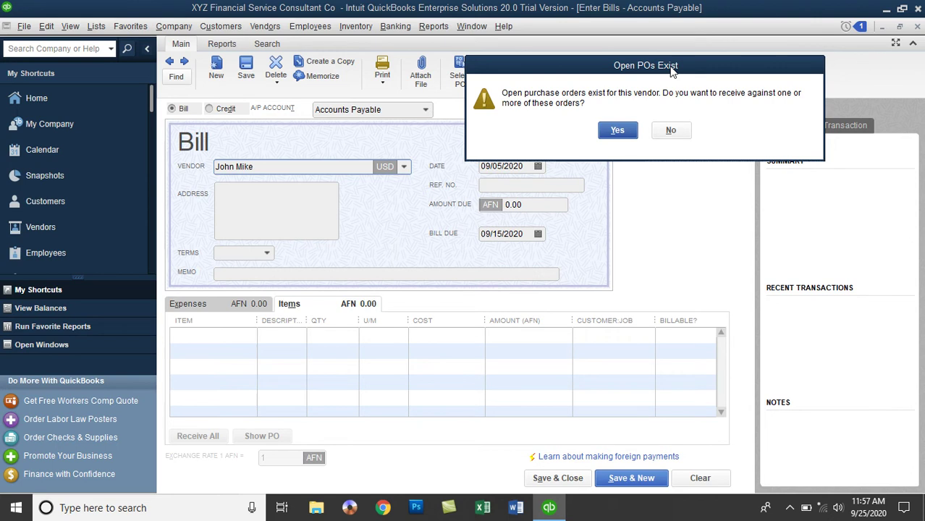
{"action": "left_click", "coordinate": [618, 129]}
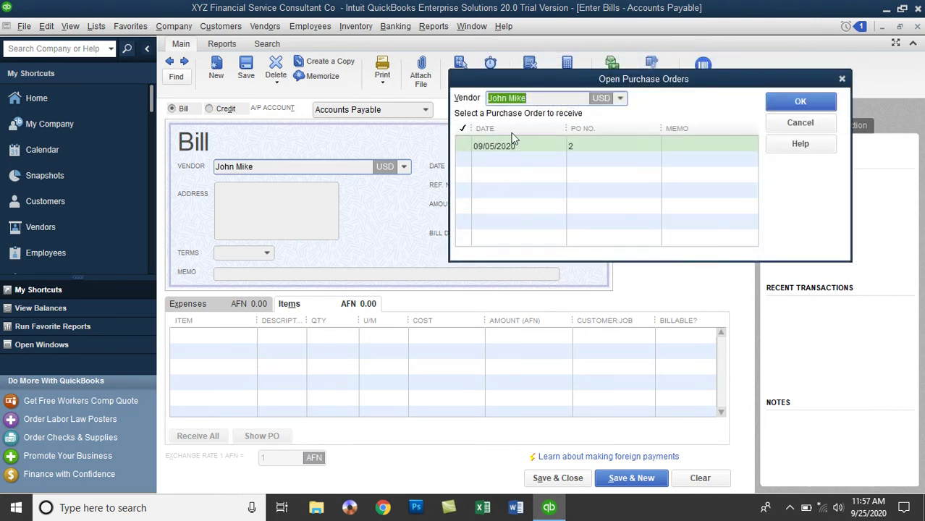
{"action": "left_click", "coordinate": [466, 148]}
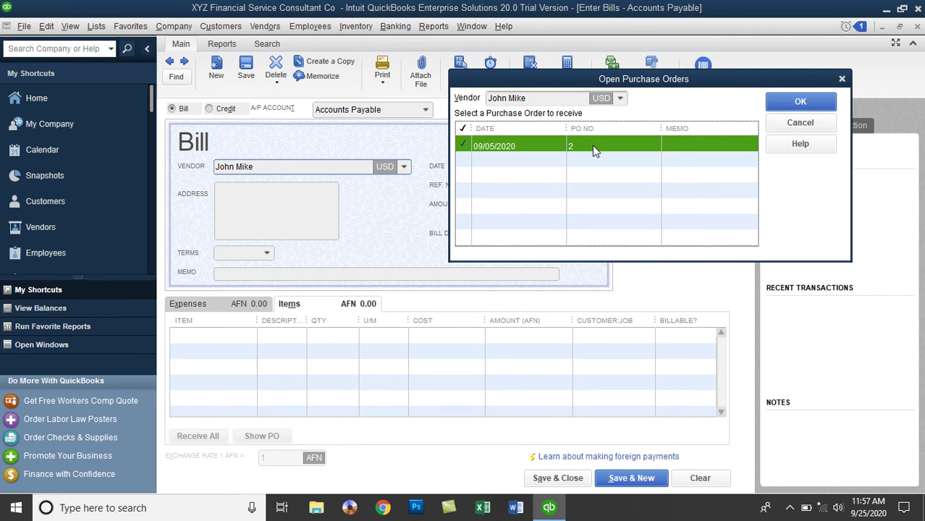
{"action": "left_click", "coordinate": [785, 105]}
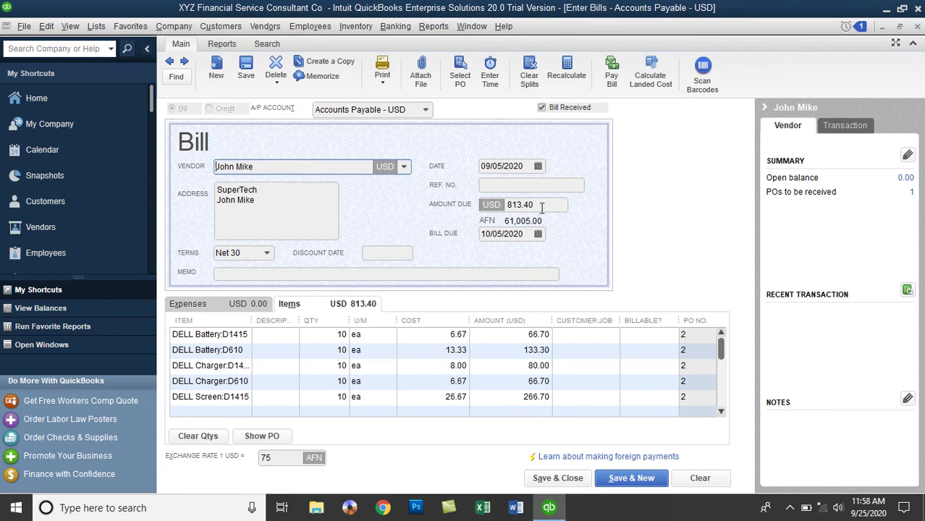
- Set the received quantity to 5 for all six battery, charger and screen items on the bill
{"action": "left_click", "coordinate": [327, 333]}
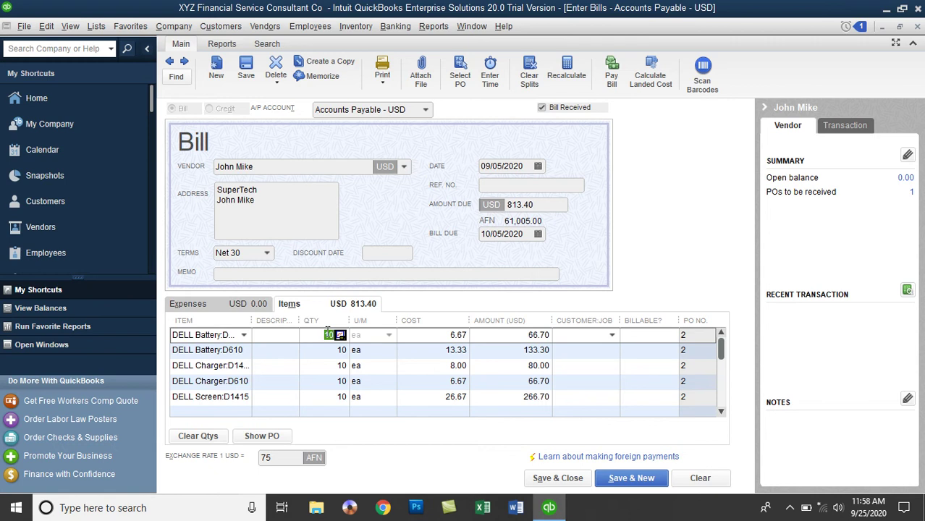
{"action": "type", "text": "5"}
{"action": "key", "text": "Down"}
{"action": "type", "text": "5"}
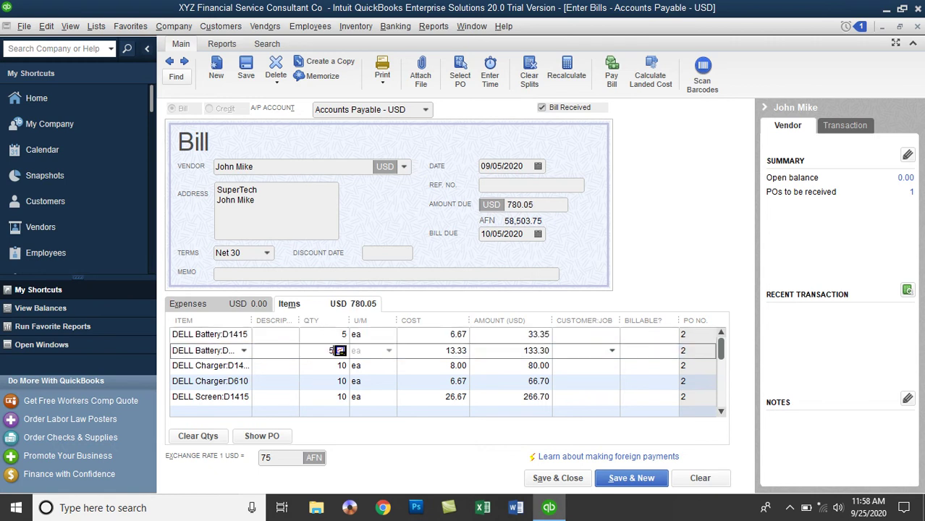
{"action": "key", "text": "Down"}
{"action": "type", "text": "5"}
{"action": "key", "text": "Down"}
{"action": "type", "text": "5"}
{"action": "key", "text": "Down"}
{"action": "type", "text": "5"}
{"action": "key", "text": "Down"}
{"action": "type", "text": "5"}
{"action": "key", "text": "Down"}
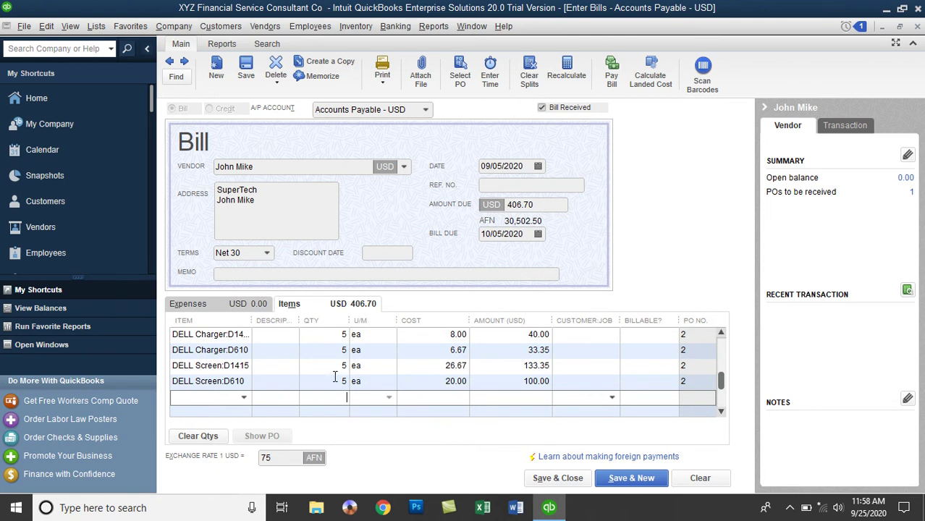
{"action": "scroll", "coordinate": [333, 362], "scroll_direction": "up", "scroll_amount": 1}
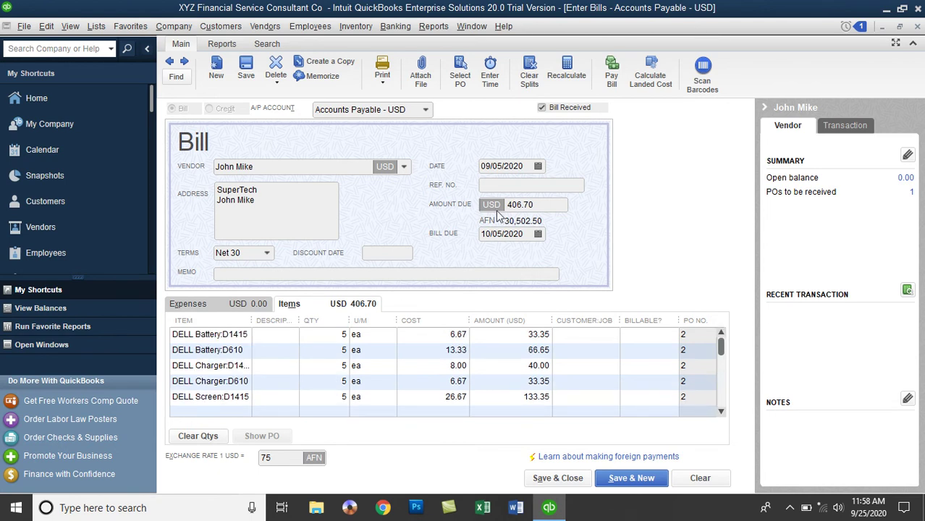
- Set the bill date to 09/10/2020, and save and close the bill
{"action": "left_click", "coordinate": [538, 167]}
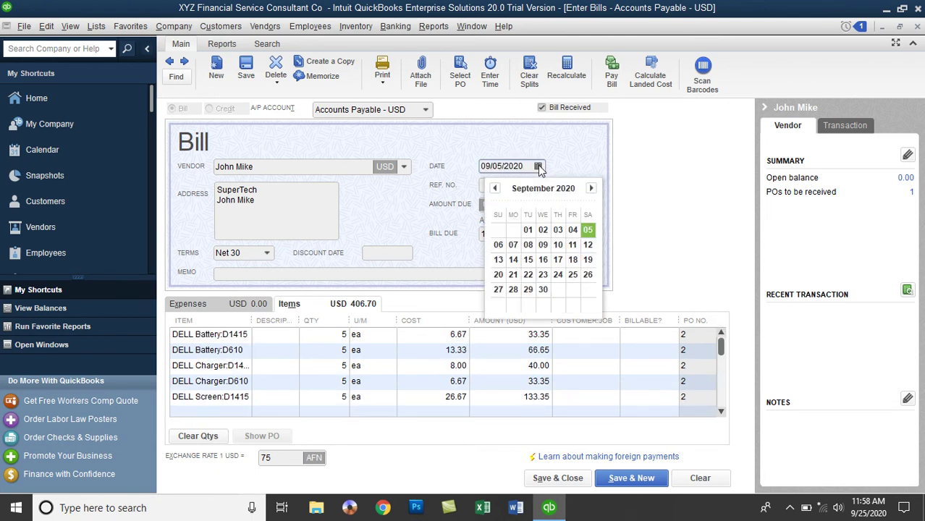
{"action": "left_click", "coordinate": [556, 246]}
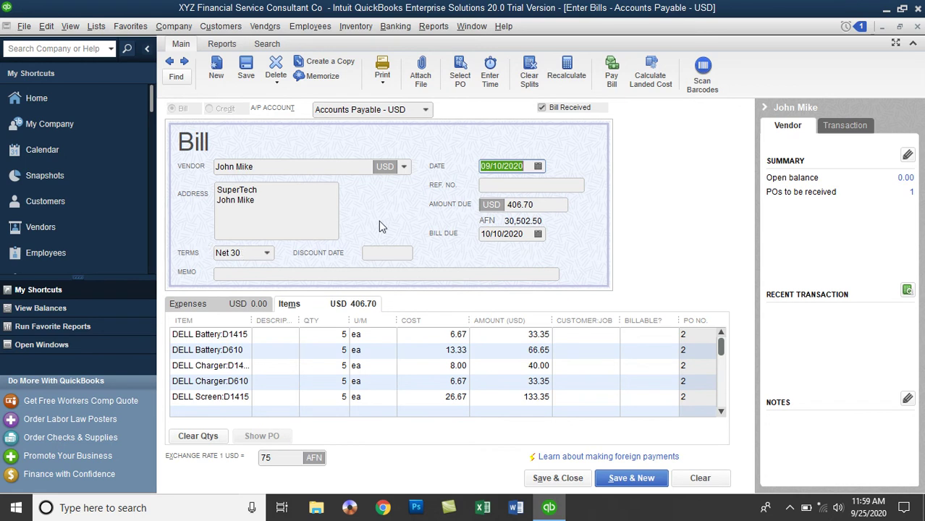
{"action": "left_click", "coordinate": [498, 166]}
{"action": "double_click", "coordinate": [499, 166]}
{"action": "left_click", "coordinate": [499, 165]}
{"action": "left_click", "coordinate": [497, 233]}
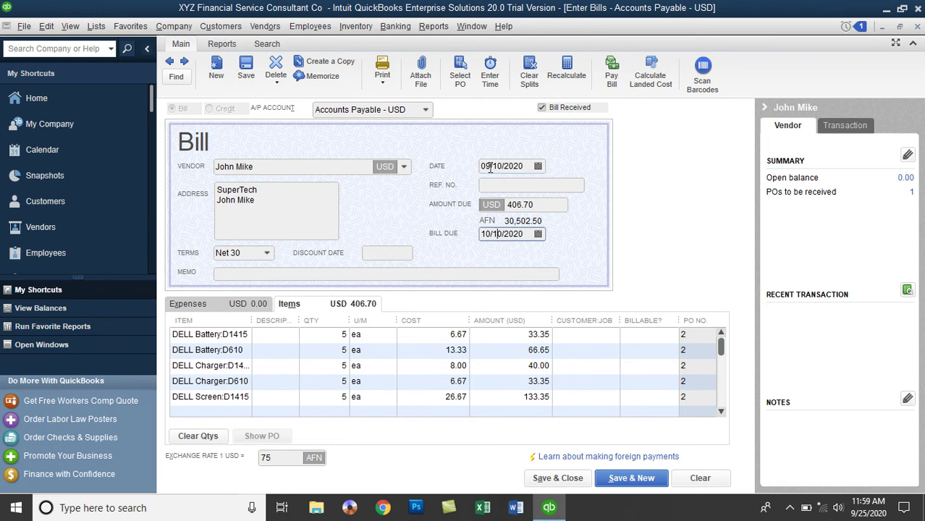
{"action": "left_click_drag", "start_coordinate": [526, 167], "coordinate": [483, 173]}
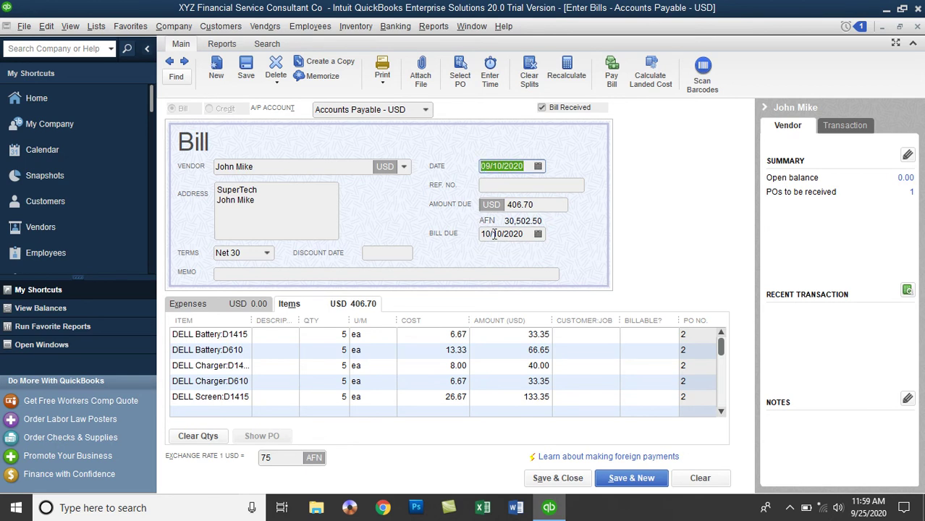
{"action": "left_click_drag", "start_coordinate": [494, 233], "coordinate": [499, 235]}
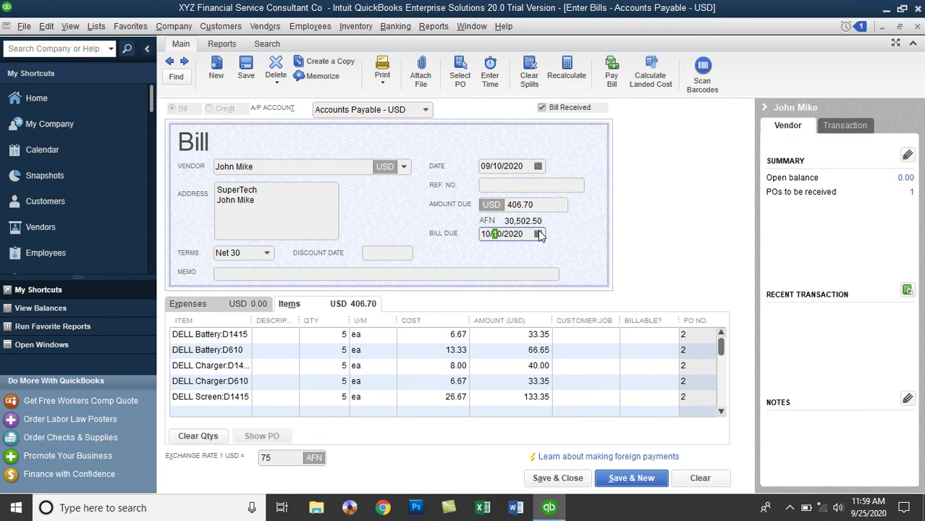
{"action": "left_click", "coordinate": [554, 477]}
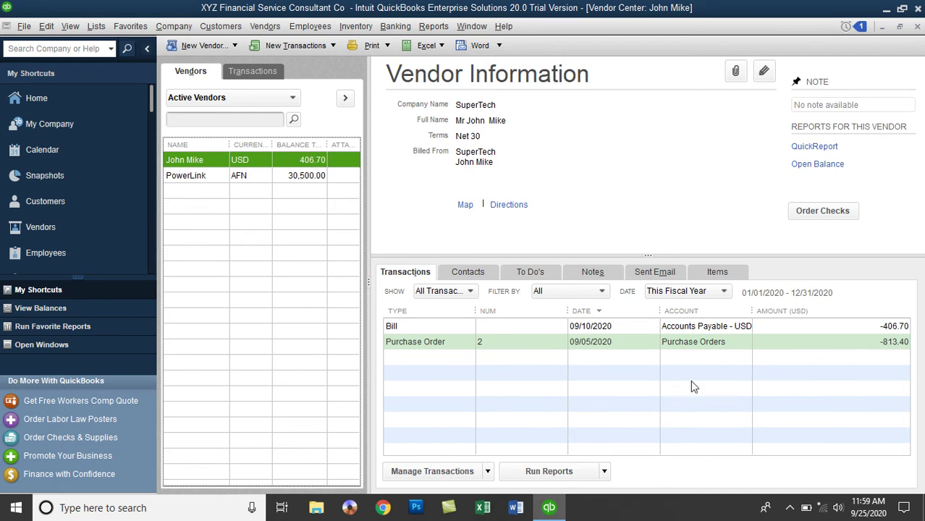
- Compare the new bill with purchase order No. 2 in the SuperTech vendor's transaction list
{"action": "left_click", "coordinate": [622, 324]}
{"action": "left_click", "coordinate": [622, 327]}
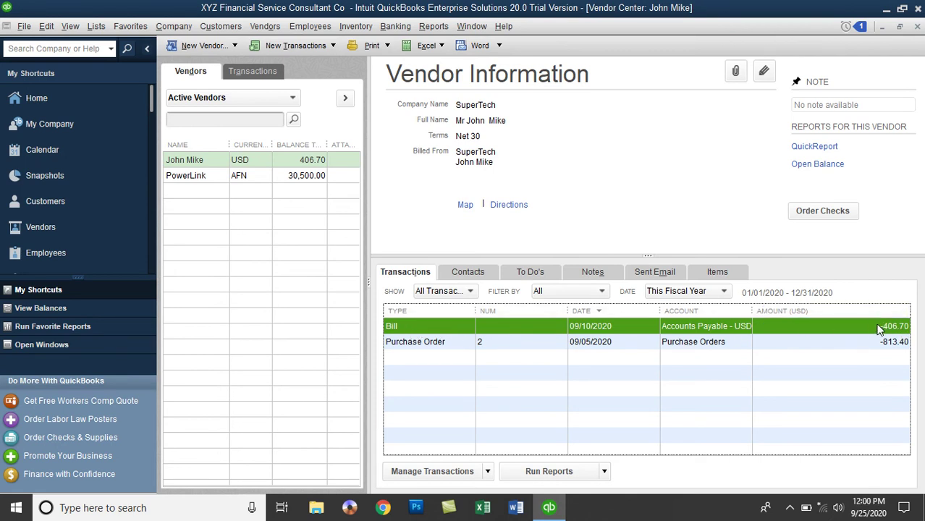
{"action": "left_click", "coordinate": [723, 344]}
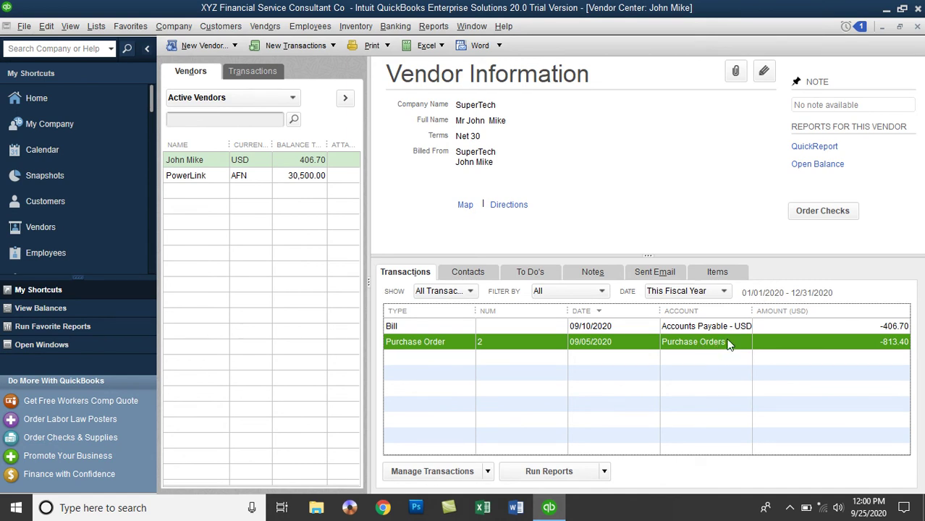
{"action": "left_click_drag", "start_coordinate": [506, 162], "coordinate": [456, 162]}
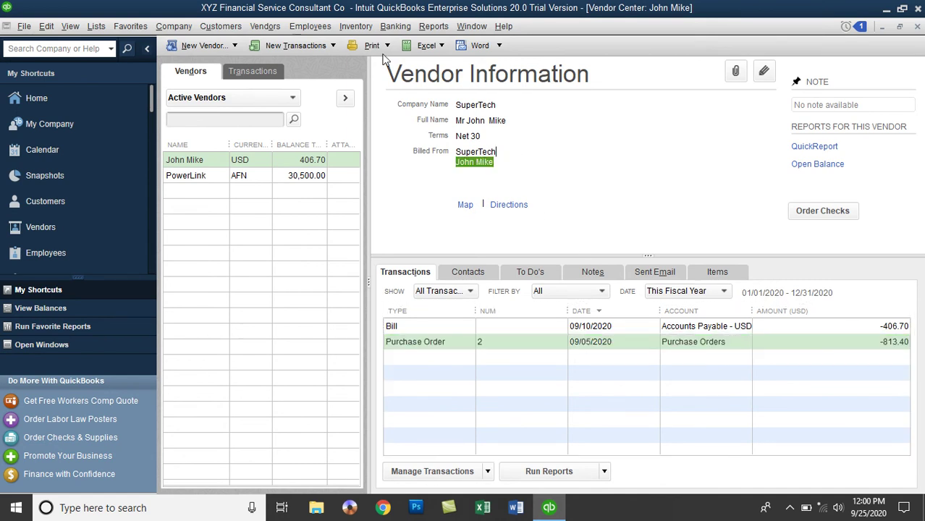
- Check the on-hand quantities of the items in the Physical Inventory Worksheet and close it
{"action": "left_click", "coordinate": [353, 31]}
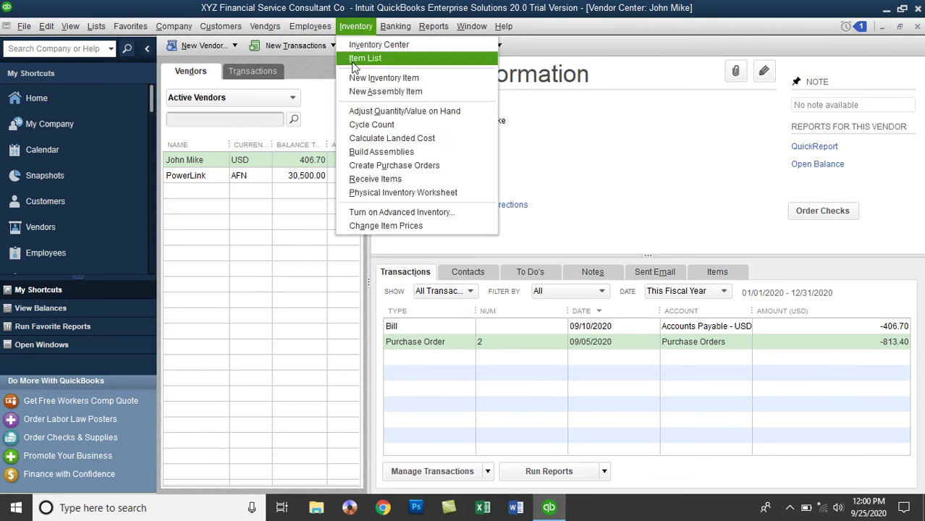
{"action": "left_click", "coordinate": [394, 194]}
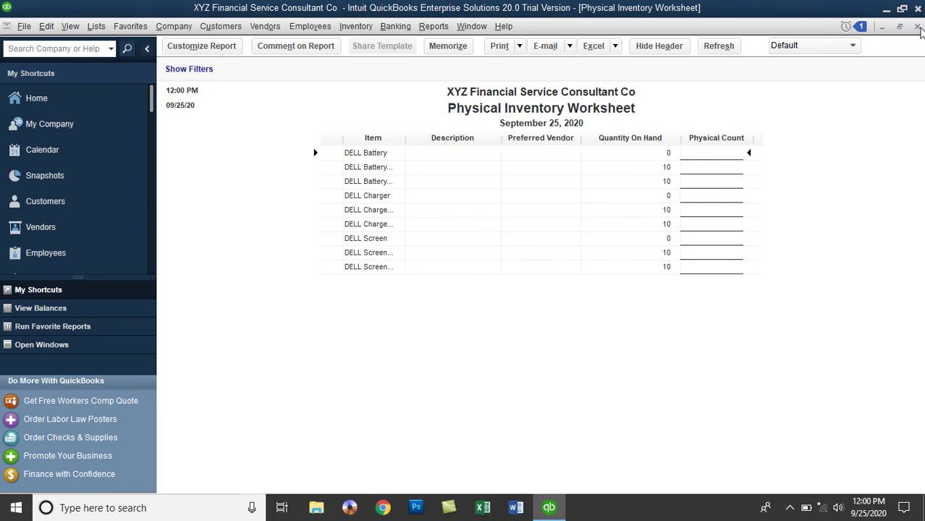
{"action": "left_click", "coordinate": [917, 27]}
- Review the Inventory Valuation Detail report for all dates, down to the inventory total, and close it
{"action": "left_click", "coordinate": [437, 27]}
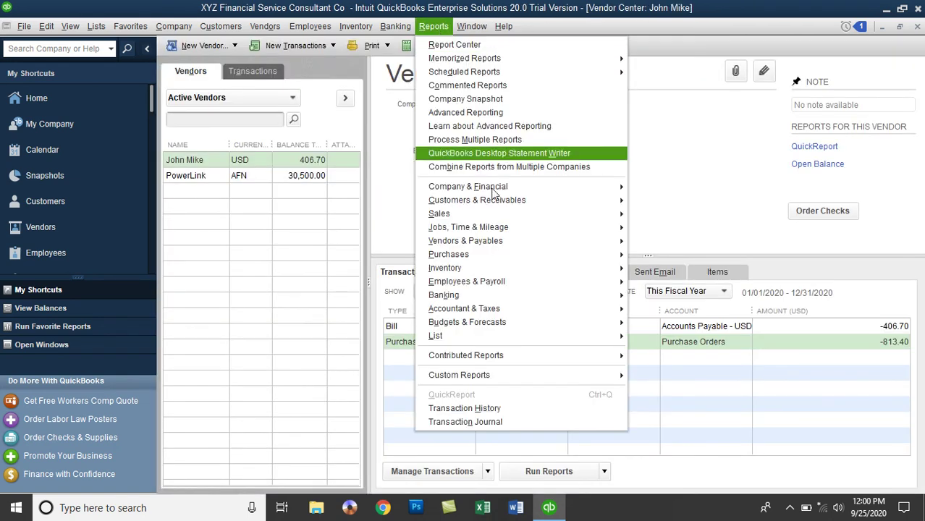
{"action": "mouse_move", "coordinate": [534, 265]}
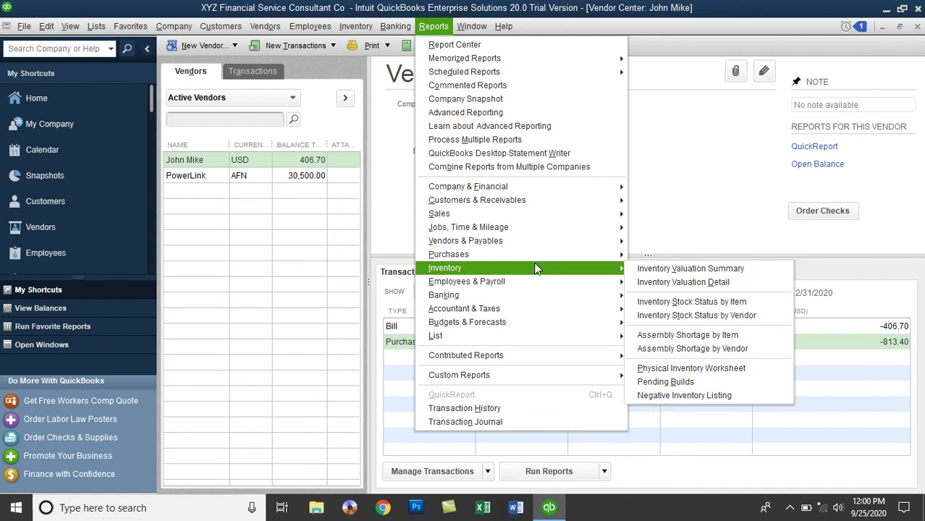
{"action": "left_click", "coordinate": [689, 281]}
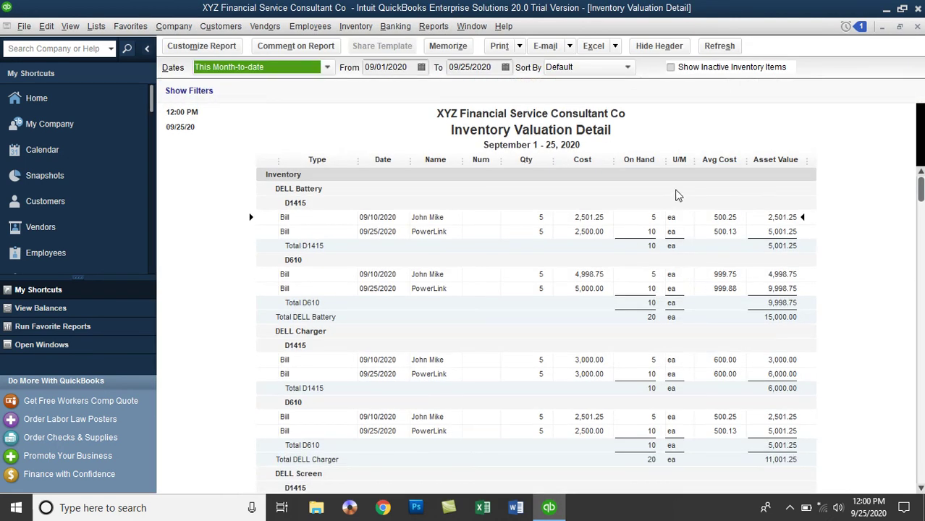
{"action": "left_click", "coordinate": [274, 67]}
{"action": "left_click", "coordinate": [242, 94]}
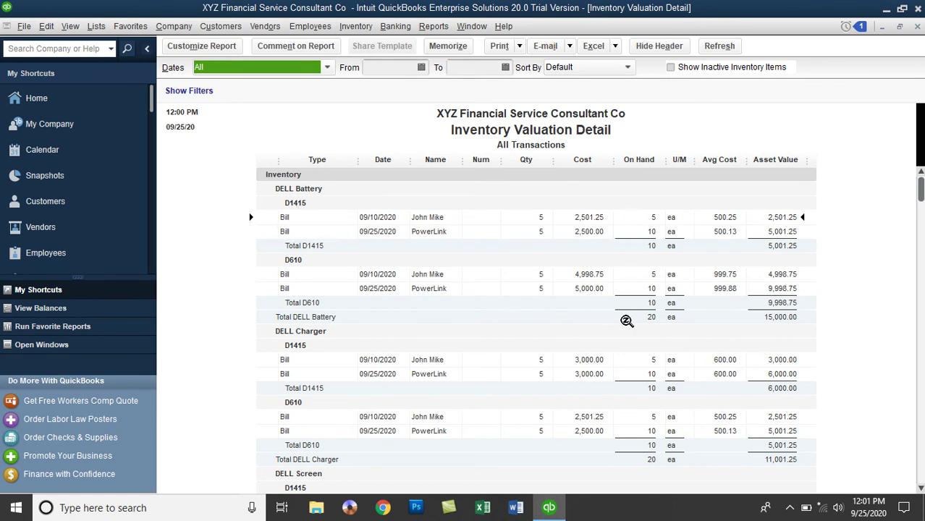
{"action": "scroll", "coordinate": [351, 362], "scroll_direction": "down", "scroll_amount": 2}
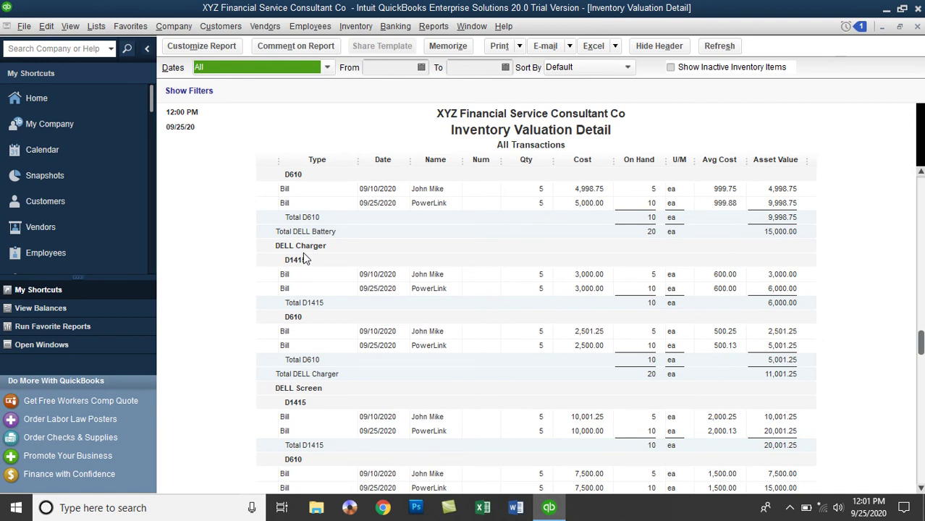
{"action": "scroll", "coordinate": [554, 418], "scroll_direction": "down", "scroll_amount": 1}
{"action": "scroll", "coordinate": [557, 421], "scroll_direction": "down", "scroll_amount": 2}
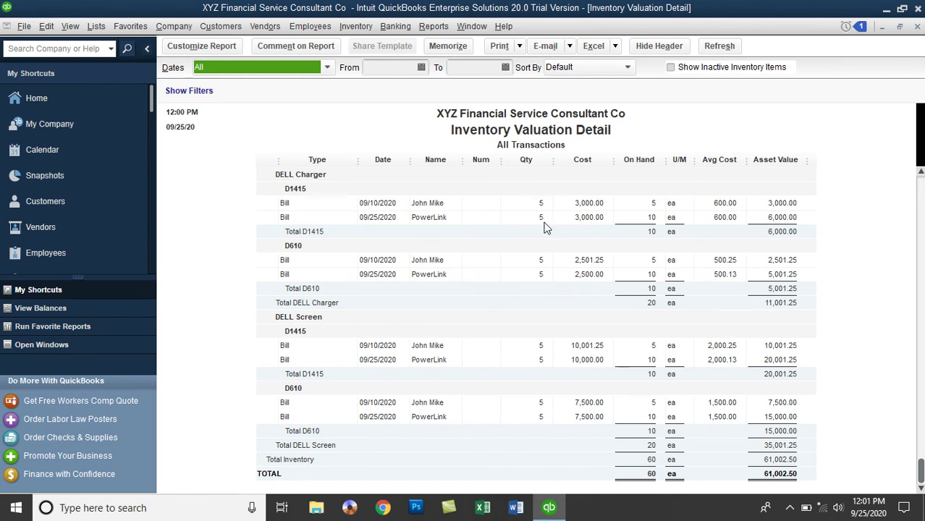
{"action": "left_click", "coordinate": [917, 27]}
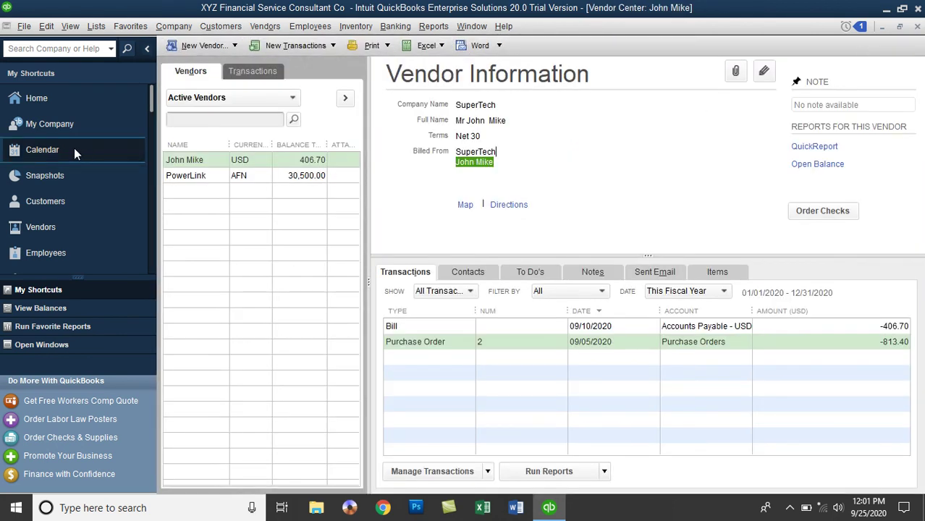
- Open the Company Snapshot
{"action": "left_click", "coordinate": [68, 176]}
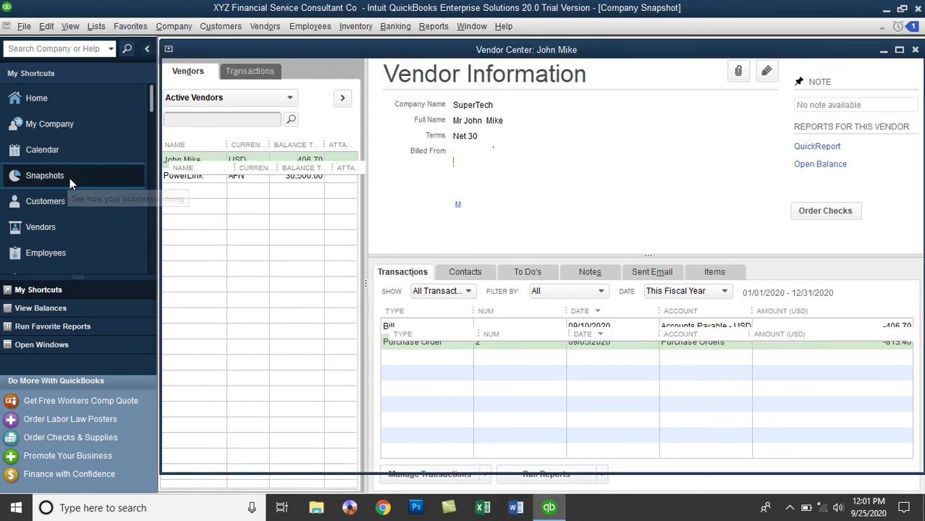